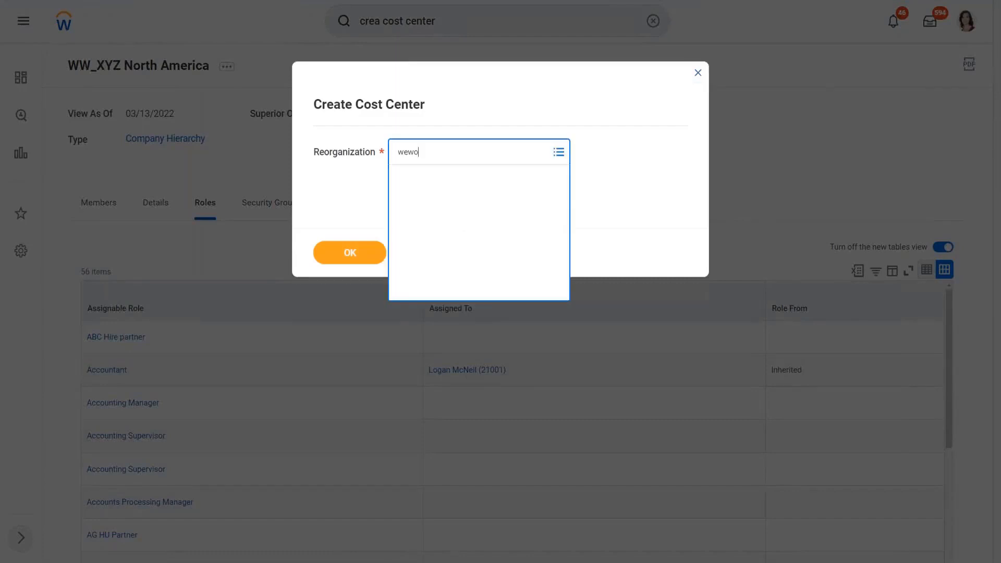
# Start a new cost center under the WeWork (03/07/2022) reorganization and name it WW_XYZ Sales.
pyautogui.press('Return')
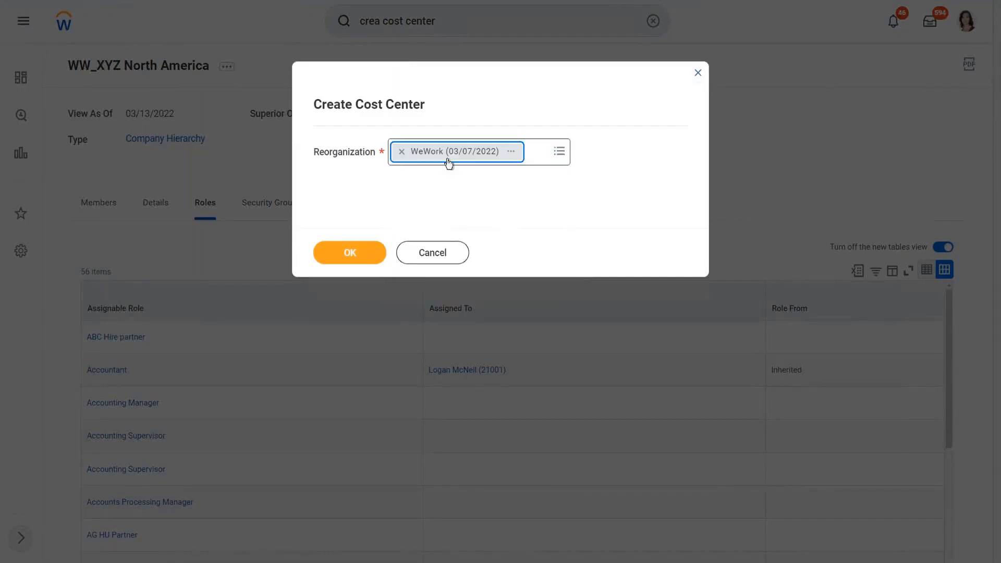
pyautogui.click(347, 257)
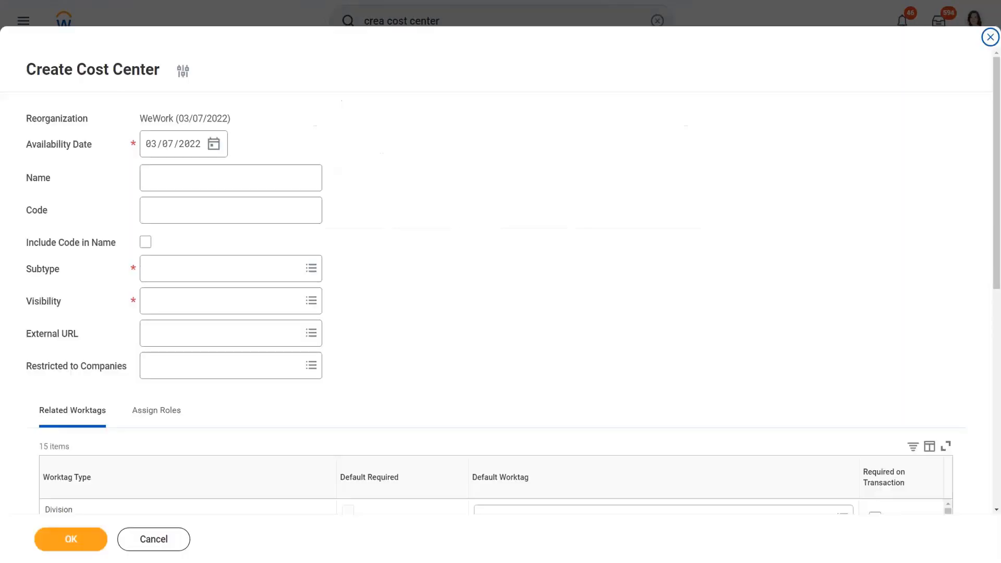
pyautogui.click(168, 178)
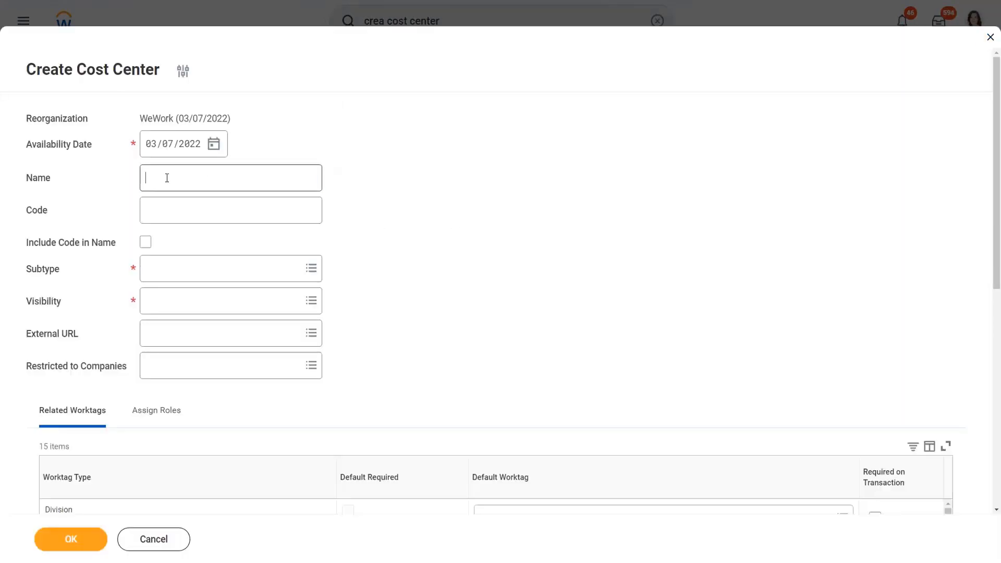
pyautogui.write('WW_')
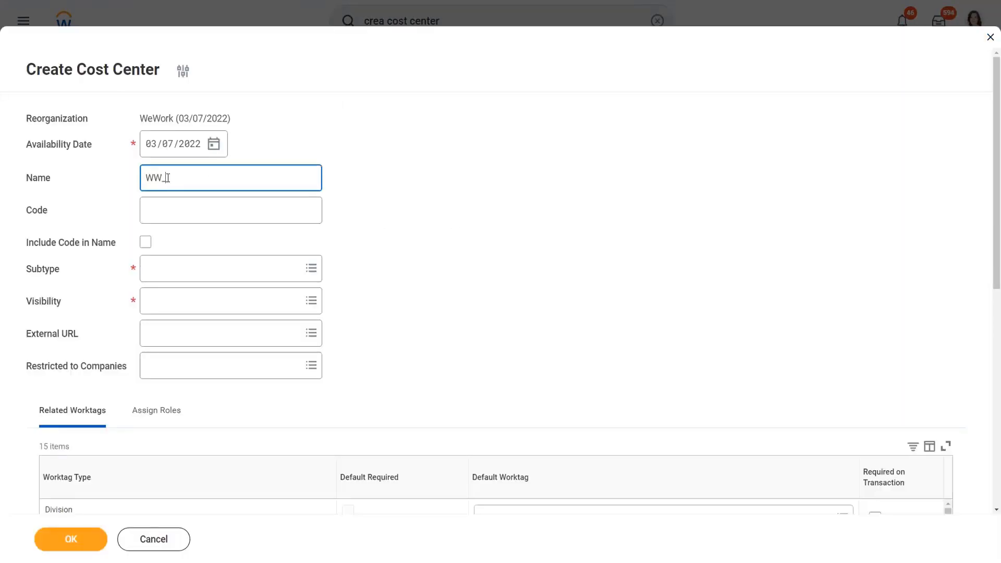
pyautogui.write('XYZ Sales')
# Set the cost center's subtype to Cost Center and its visibility to Everyone, and submit it.
pyautogui.click(176, 276)
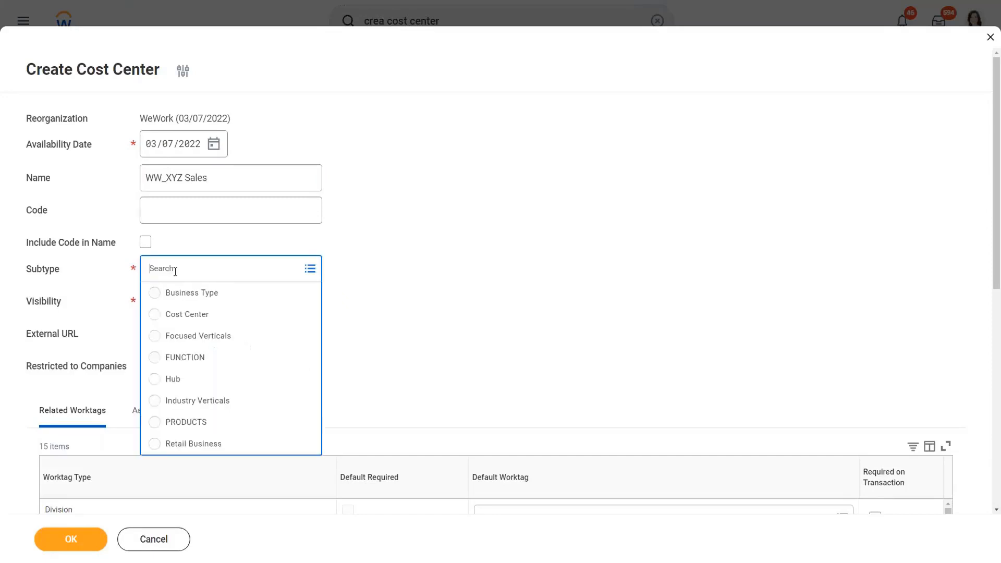
pyautogui.click(200, 315)
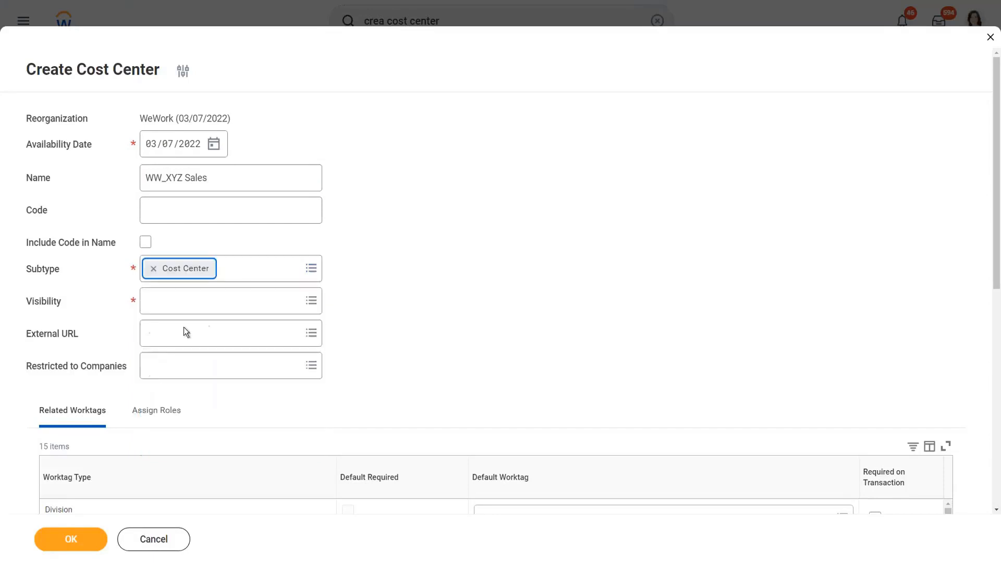
pyautogui.click(167, 302)
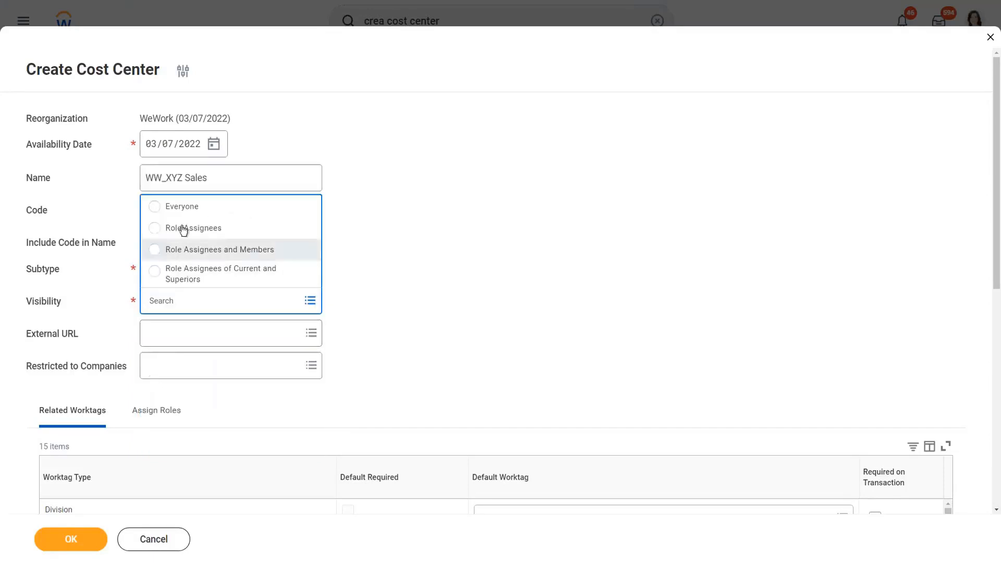
pyautogui.click(194, 209)
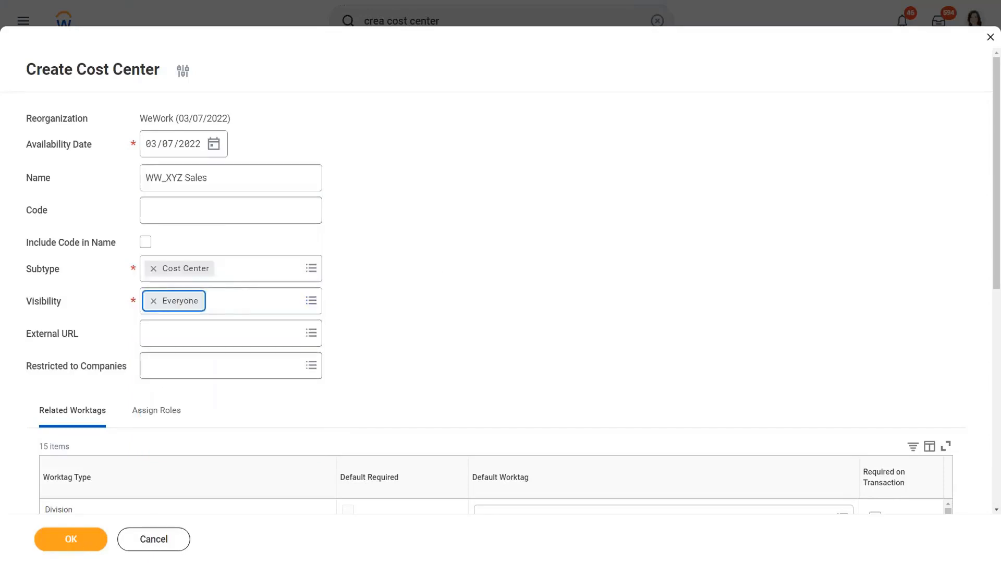
pyautogui.scroll(-5, 156, 453)
pyautogui.click(64, 538)
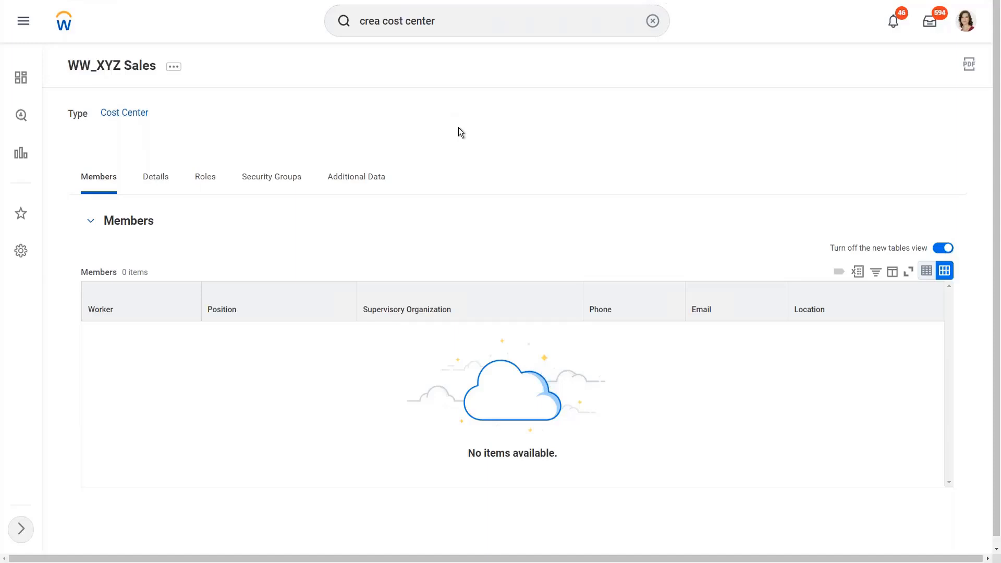
# Search for 1001 and open the supervisory organization 1001 WW_XYZ Motors.
pyautogui.click(454, 22)
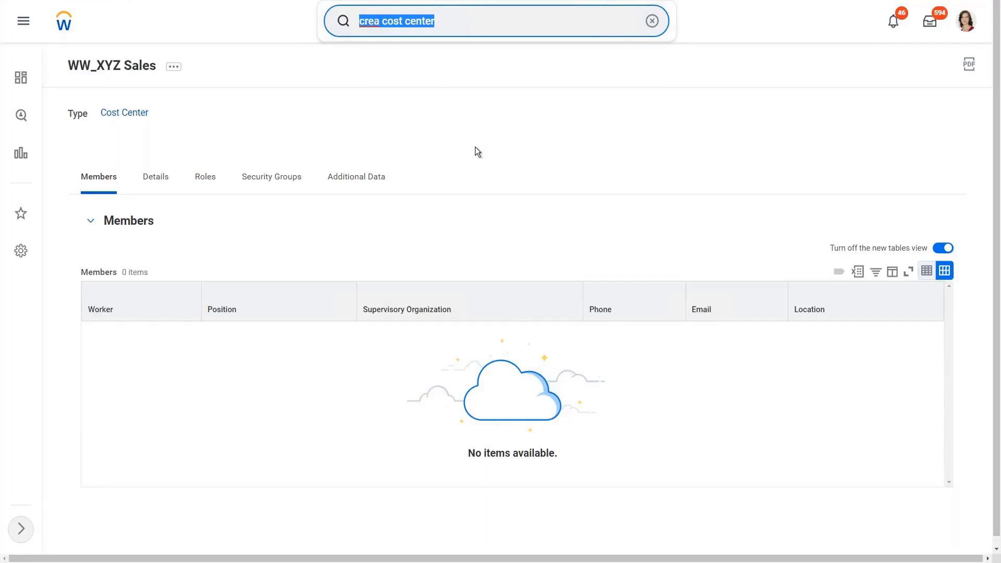
pyautogui.write('ww_')
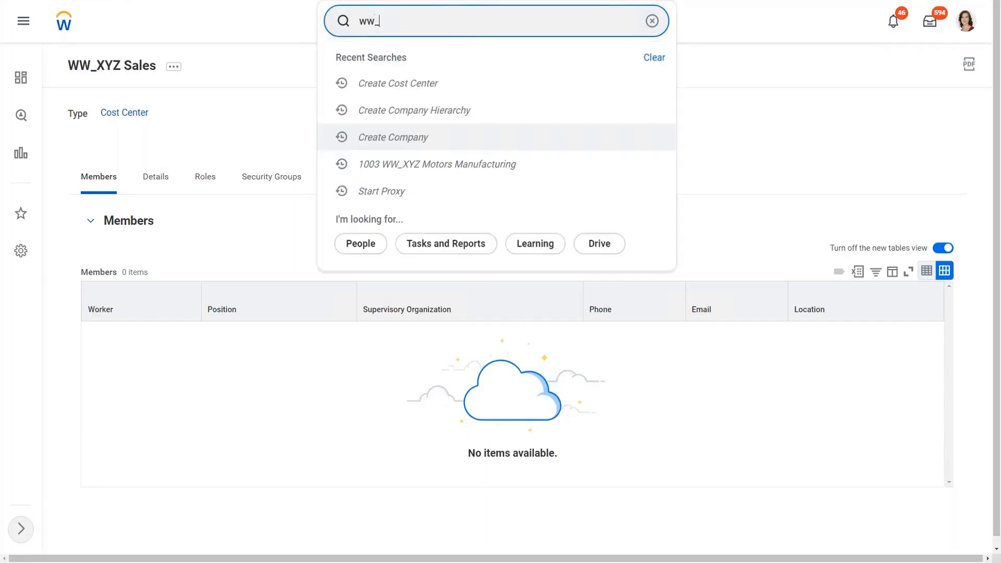
pyautogui.write('c')
pyautogui.press('BackSpace')
pyautogui.press('BackSpace')
pyautogui.press('BackSpace')
pyautogui.press('BackSpace')
pyautogui.write('1001')
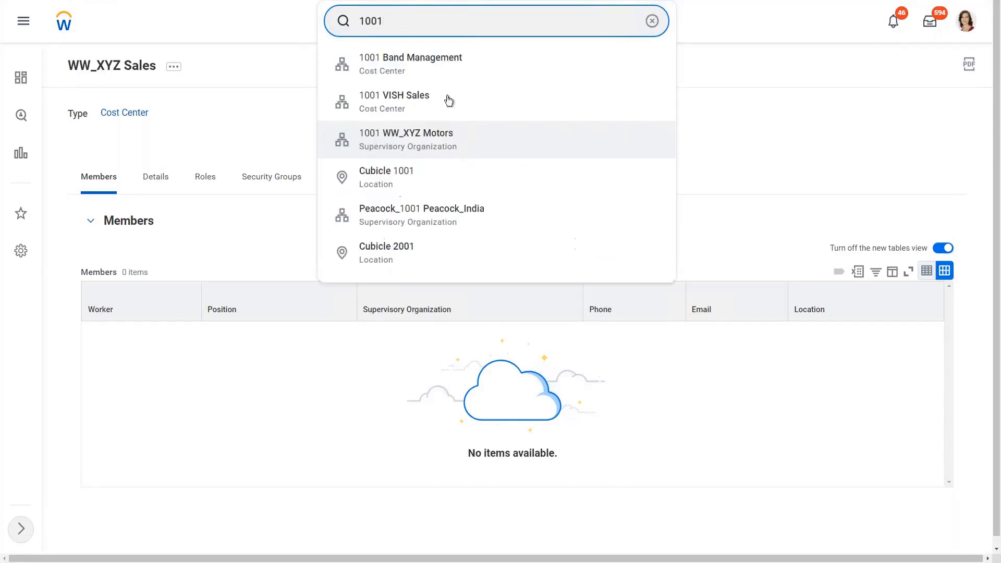
pyautogui.click(438, 142)
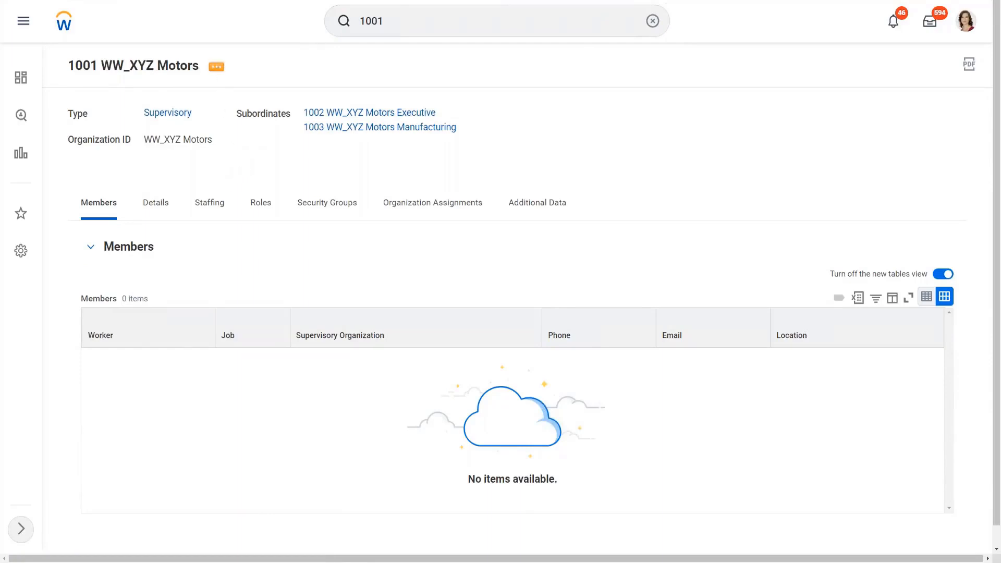
# Open the 1001 WW_XYZ Motors supervisory organization for editing.
pyautogui.click(217, 67)
pyautogui.moveTo(280, 123)
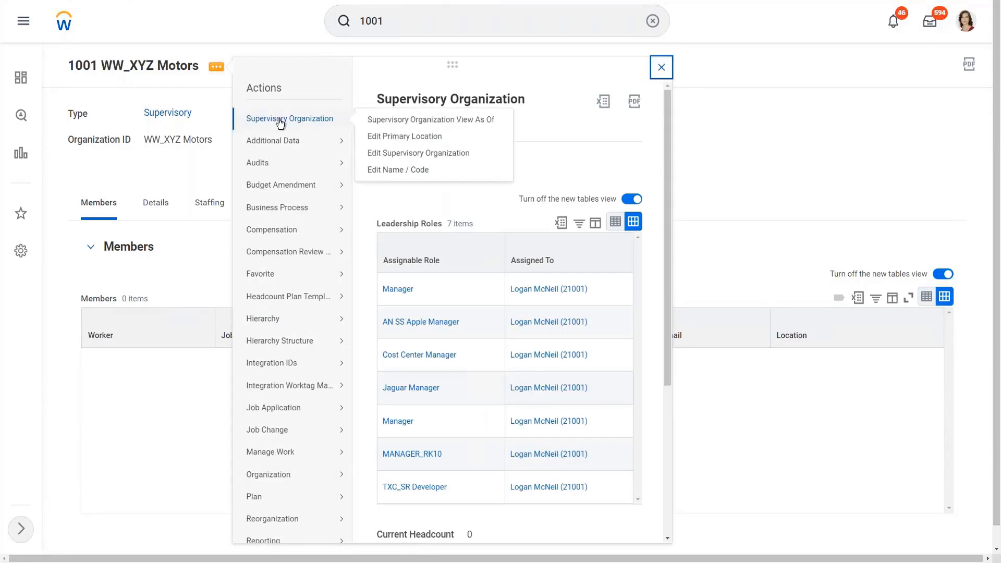
pyautogui.click(422, 157)
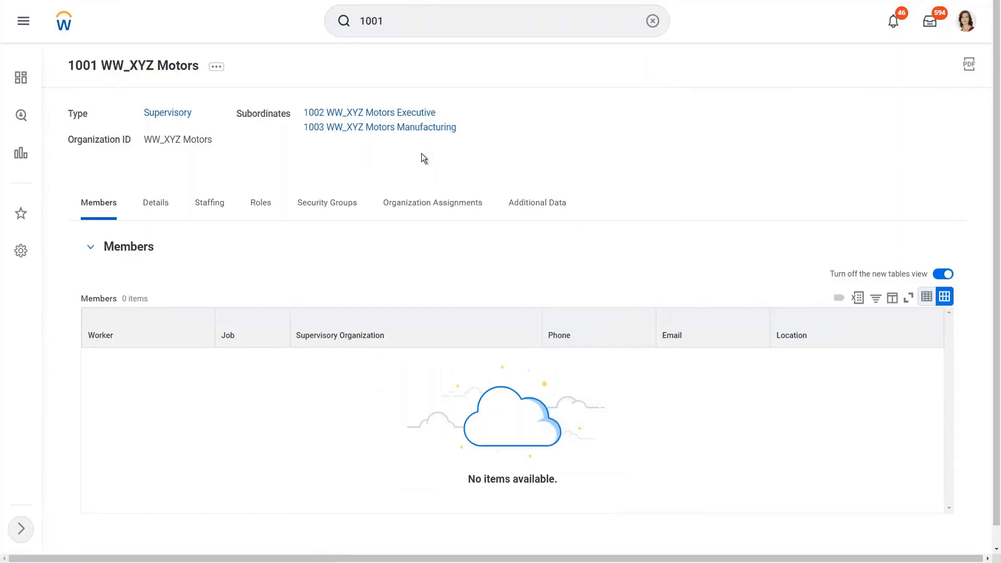
# Add WW_XYZ Group of Companies as the allowed organization for the Company type in the organization assignments.
pyautogui.scroll(-7, 423, 157)
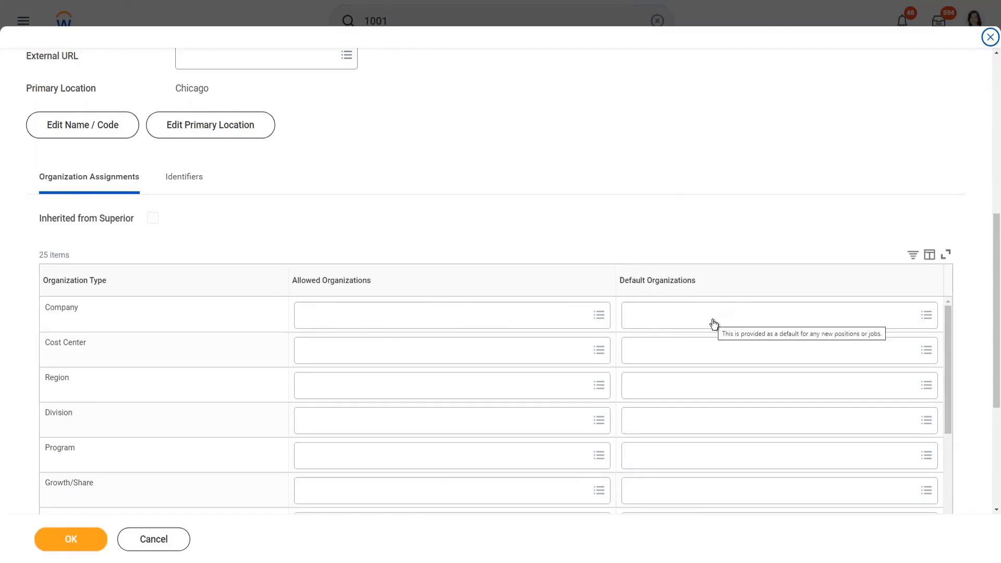
pyautogui.click(361, 316)
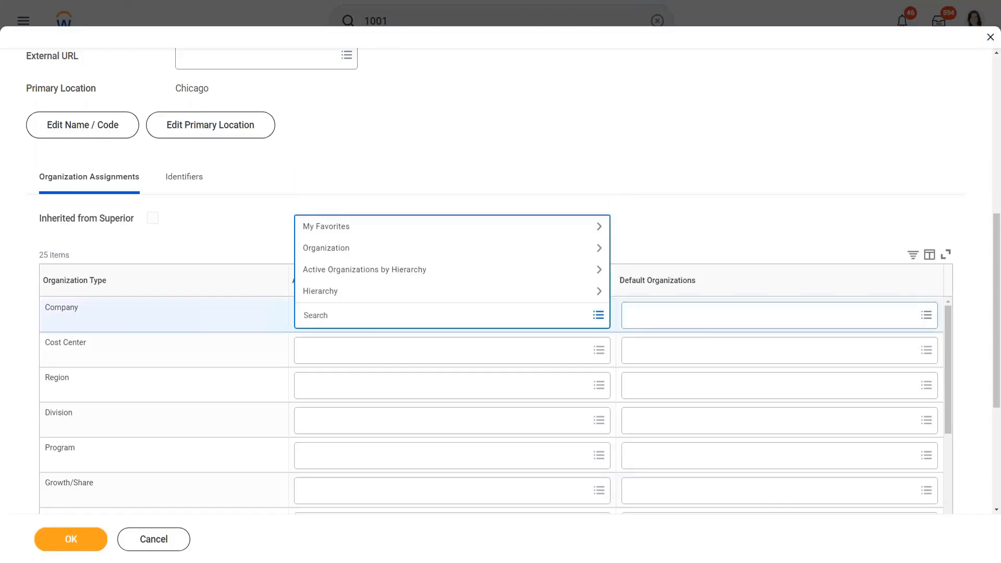
pyautogui.write('ww')
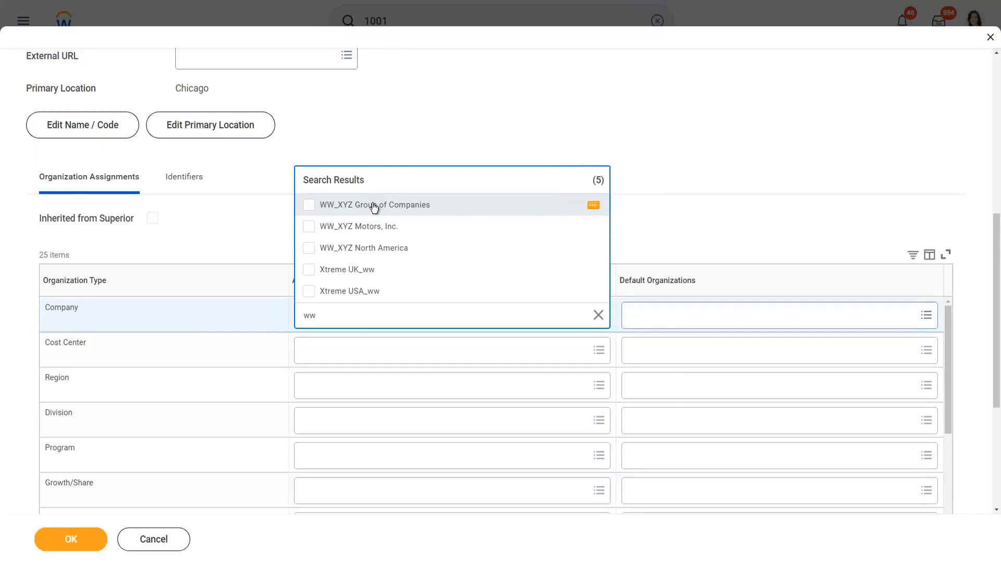
pyautogui.click(374, 206)
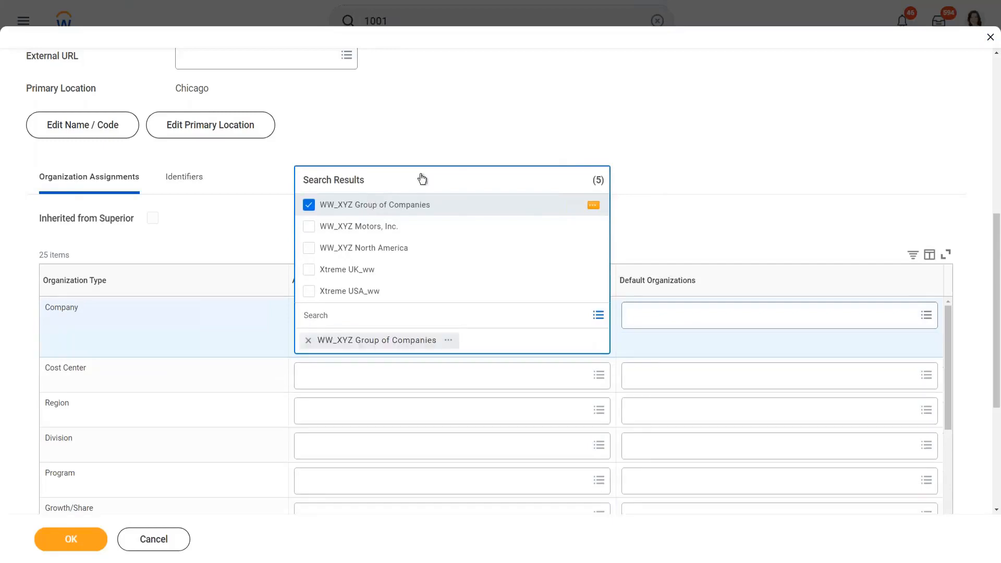
pyautogui.click(486, 129)
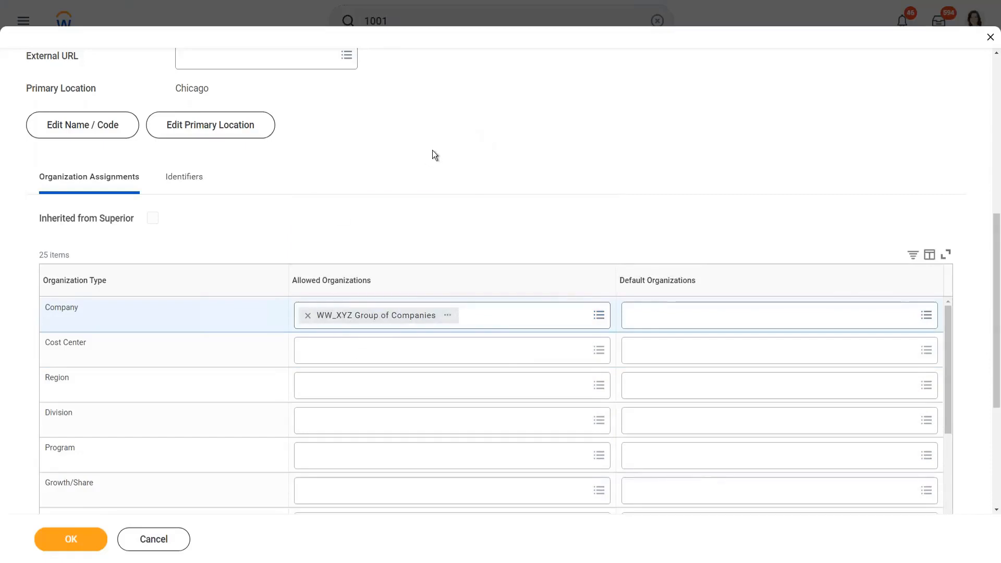
# Review the supervisory organization's general details and the related information of the allowed company hierarchy WW_XYZ Group of Companies.
pyautogui.scroll(5, 433, 155)
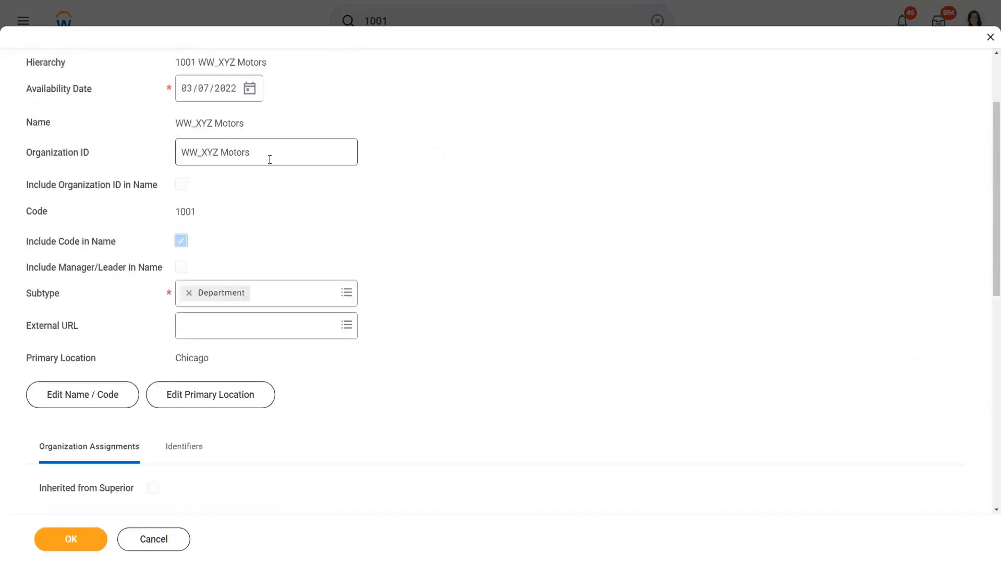
pyautogui.moveTo(281, 162)
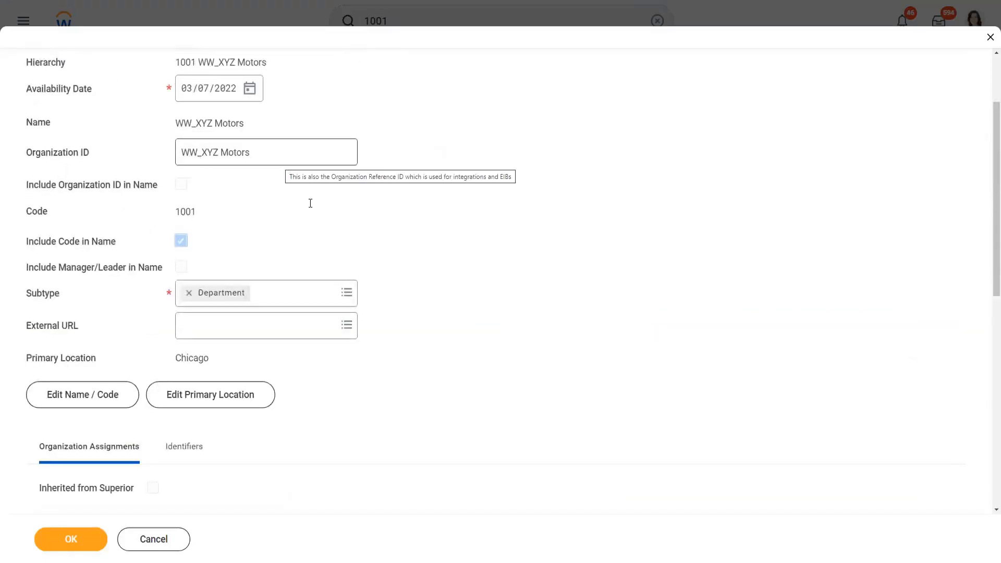
pyautogui.scroll(-3, 464, 270)
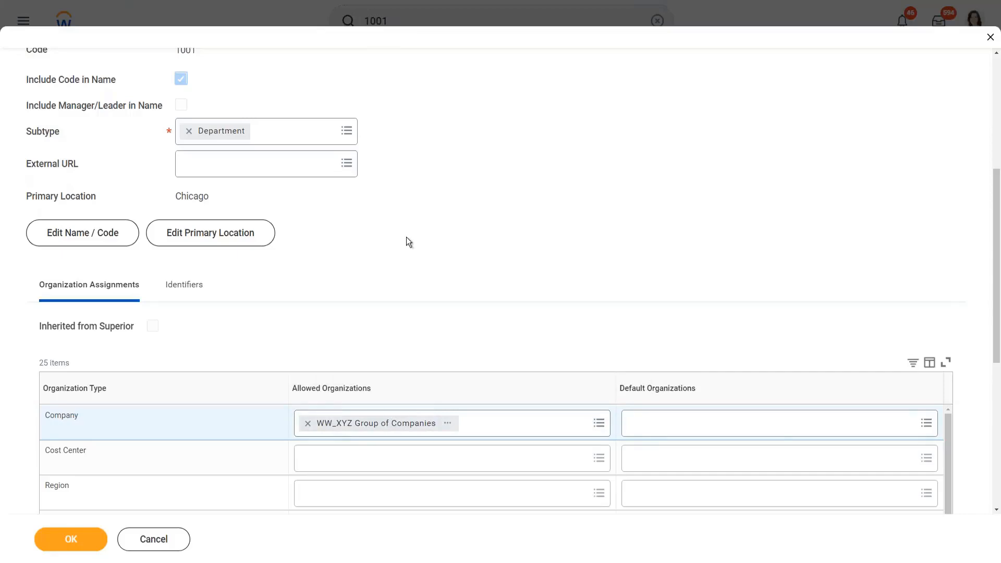
pyautogui.click(449, 424)
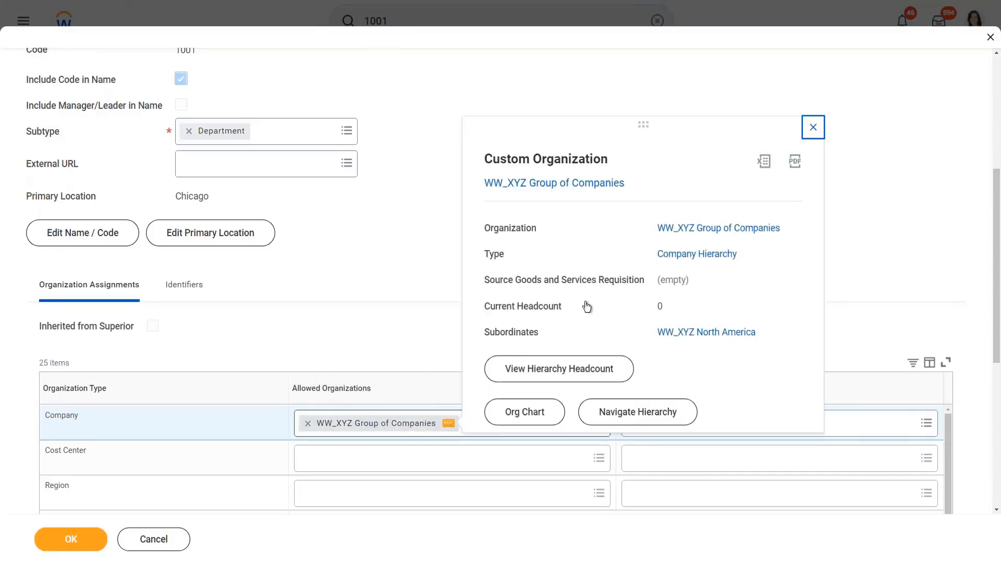
pyautogui.click(406, 271)
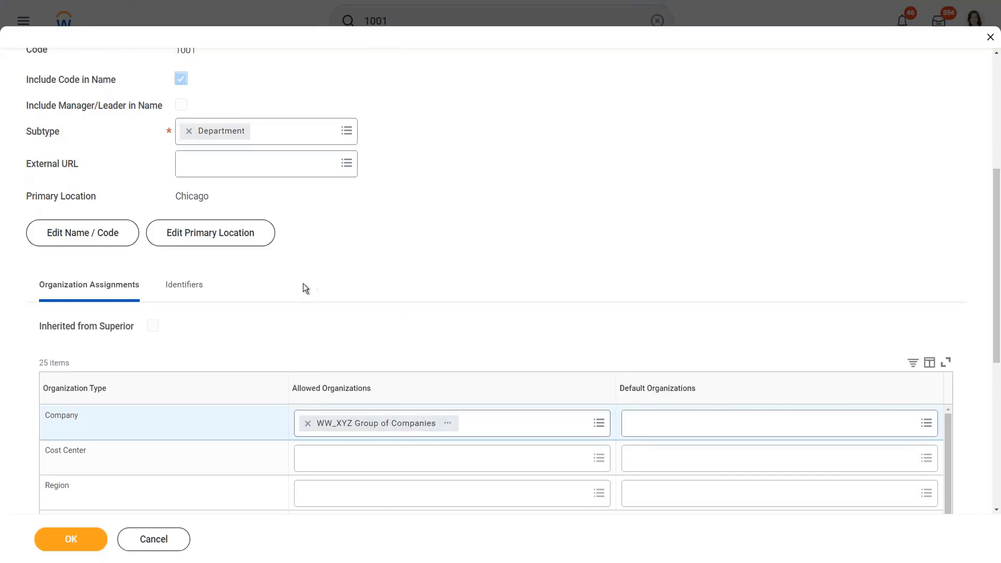
pyautogui.scroll(4, 303, 284)
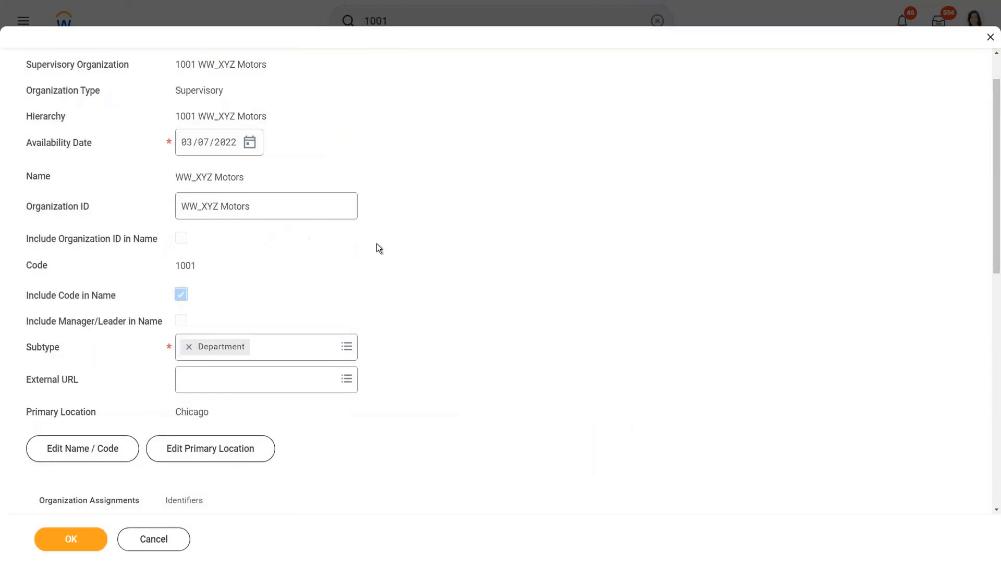
pyautogui.scroll(-4, 439, 263)
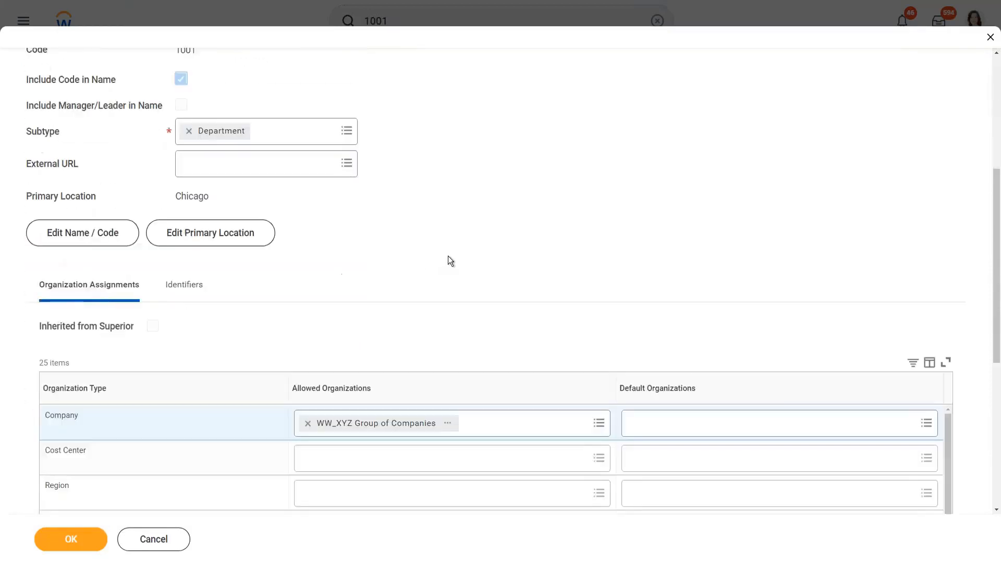
# Set WW_XYZ Motors, Inc. as the default organization for the Company type.
pyautogui.scroll(-1, 454, 265)
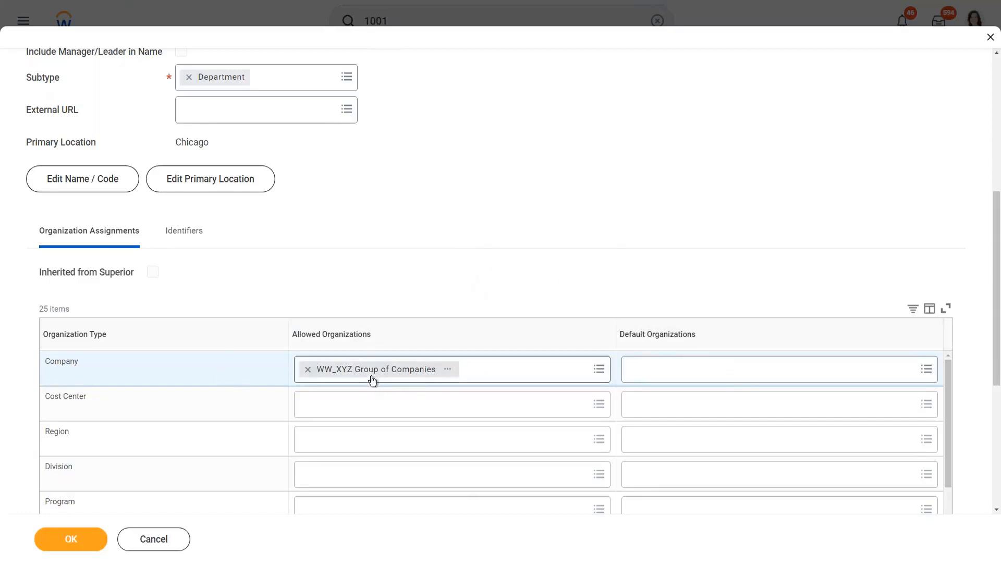
pyautogui.click(685, 373)
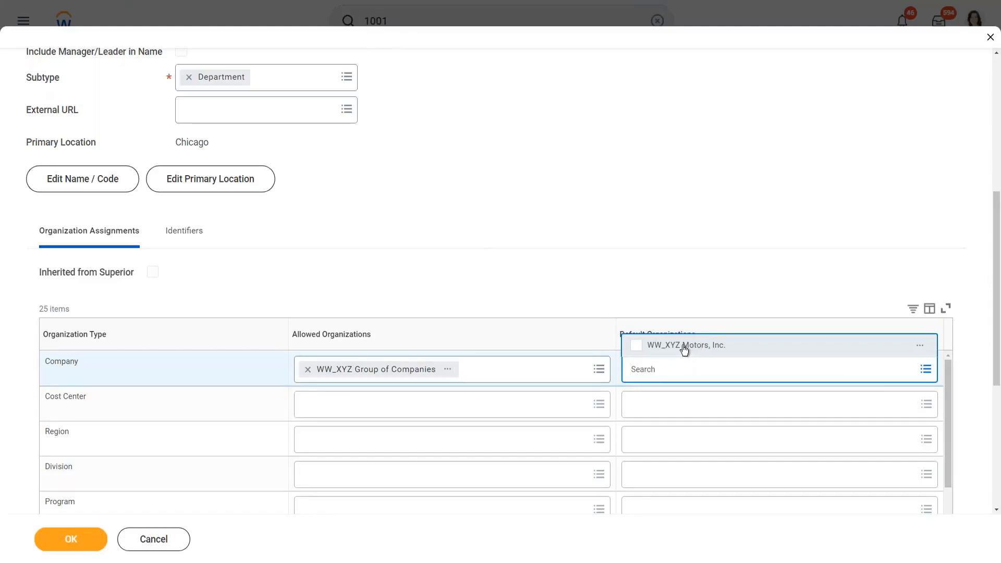
pyautogui.click(684, 350)
pyautogui.click(608, 208)
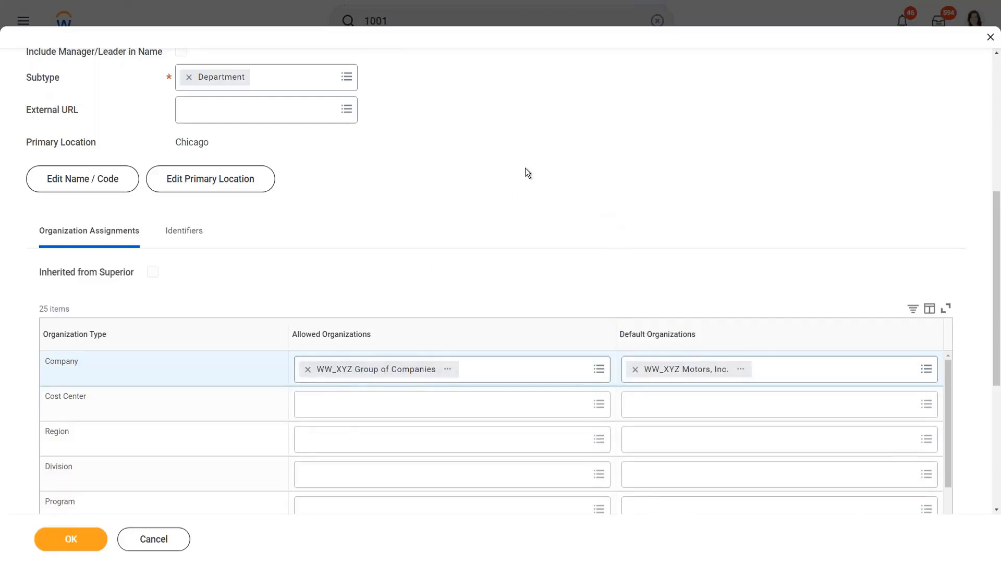
pyautogui.click(351, 406)
pyautogui.write('ww')
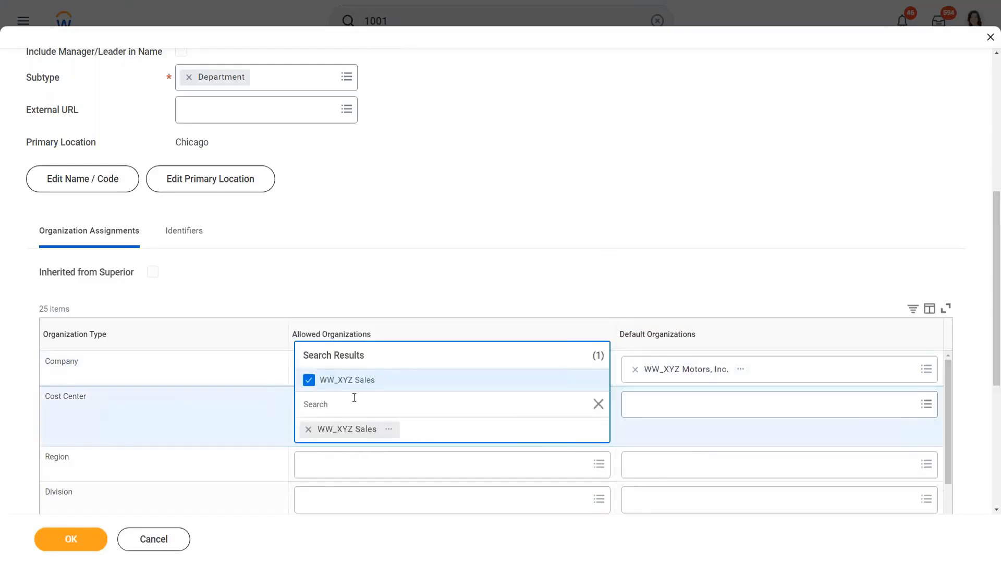
pyautogui.click(501, 175)
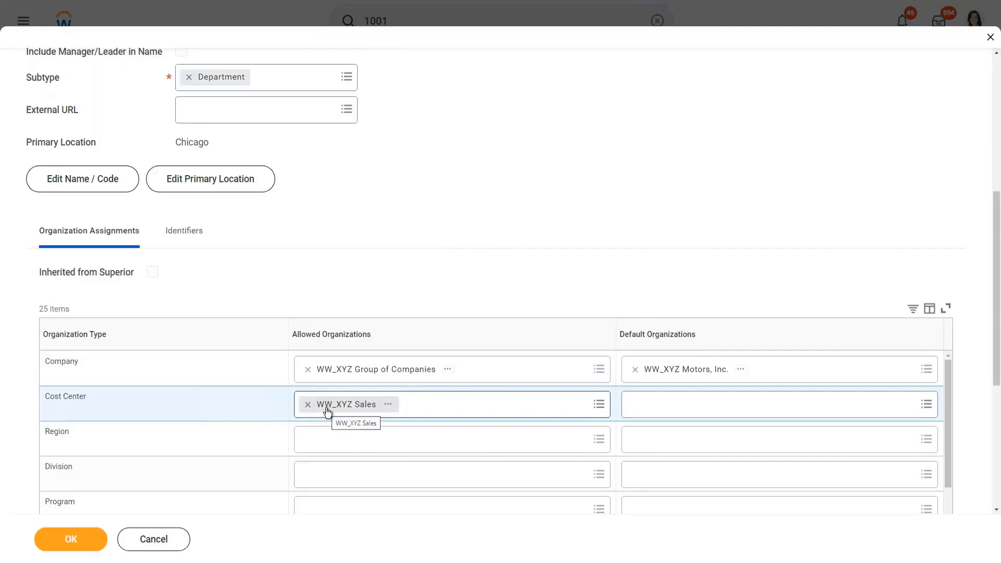
pyautogui.click(308, 405)
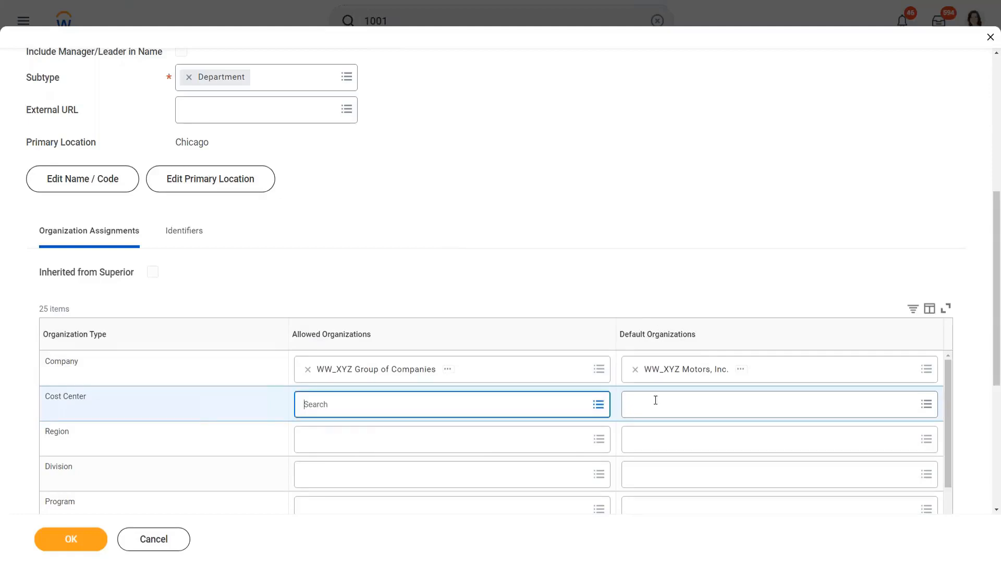
# Set WW_XYZ Sales as the default organization for the Cost Center type.
pyautogui.click(664, 407)
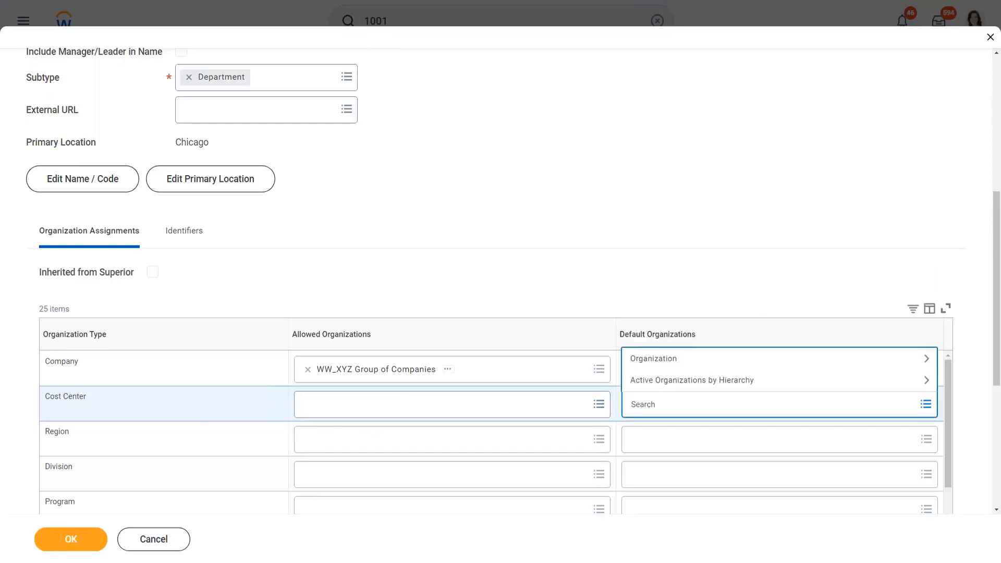
pyautogui.write('ww')
pyautogui.press('Return')
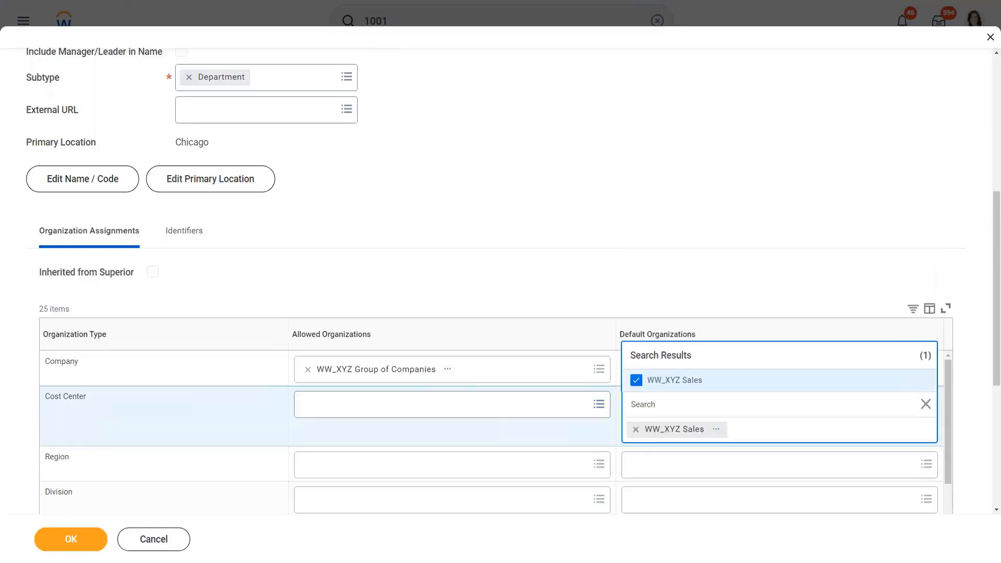
pyautogui.click(610, 175)
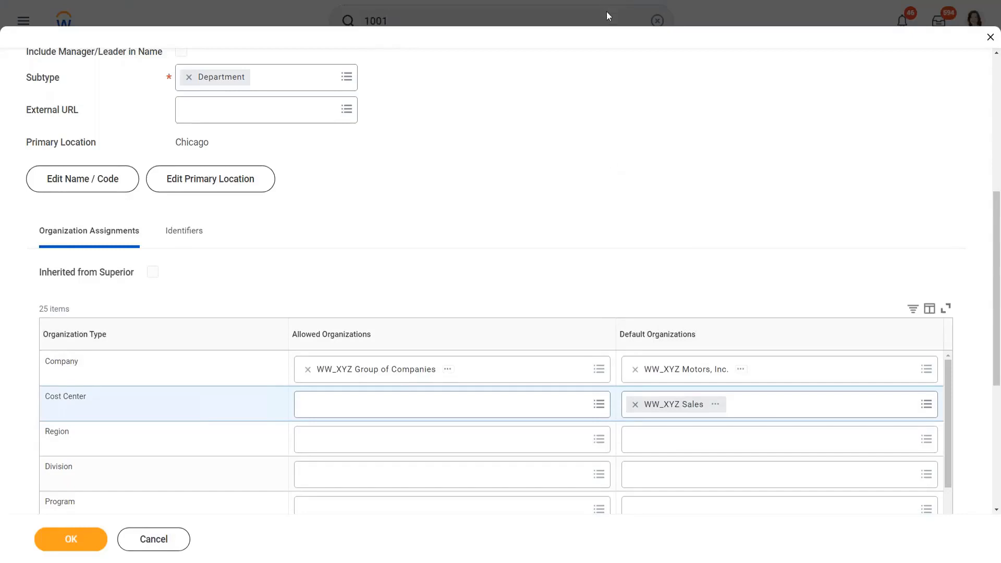
pyautogui.moveTo(526, 347)
pyautogui.mouseDown()
pyautogui.moveTo(401, 282)
pyautogui.moveTo(257, 409)
pyautogui.moveTo(431, 448)
pyautogui.moveTo(533, 340)
pyautogui.mouseUp()
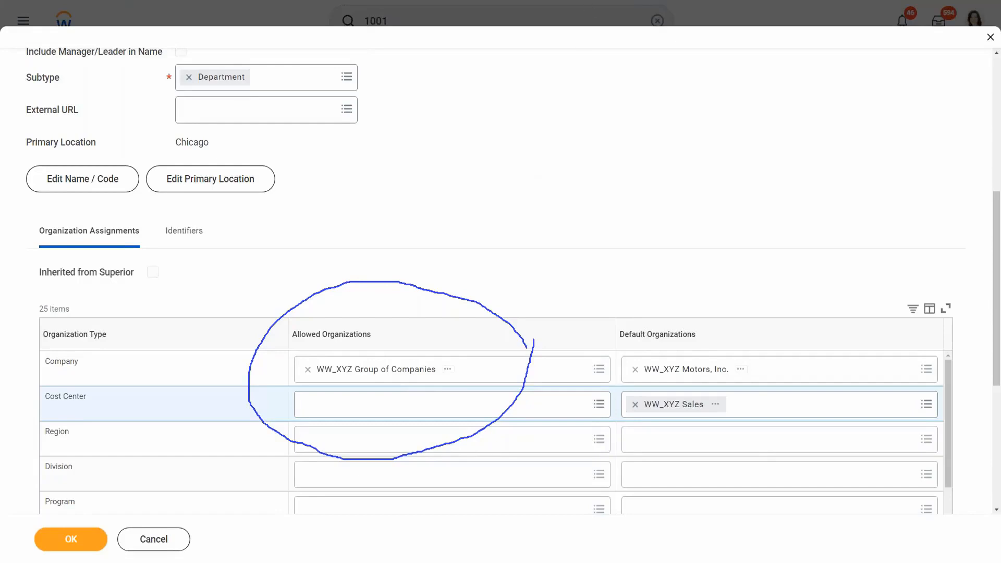
pyautogui.click(603, 62)
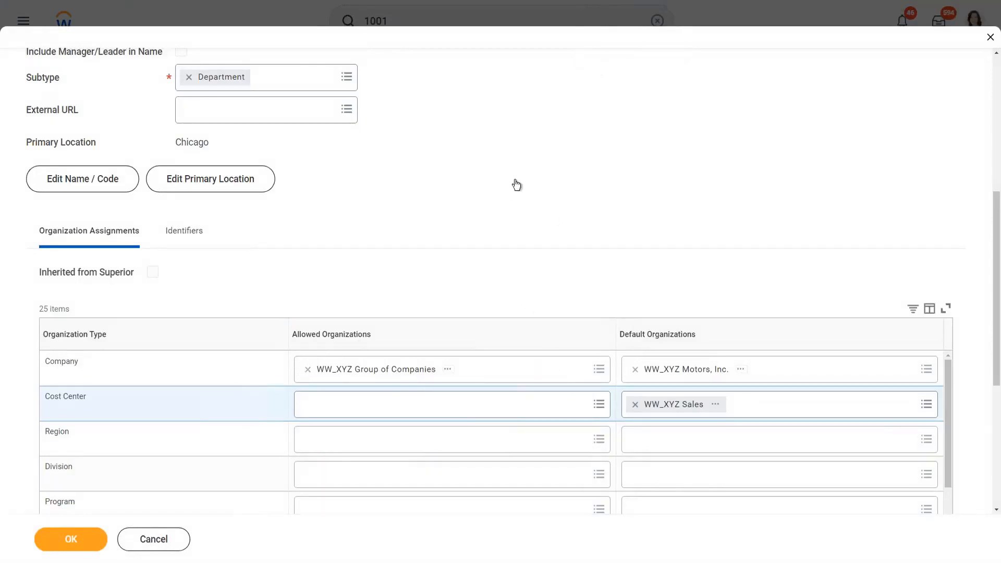
# Remove WW_XYZ Group of Companies from the allowed organizations of the Company type.
pyautogui.click(308, 369)
pyautogui.click(493, 177)
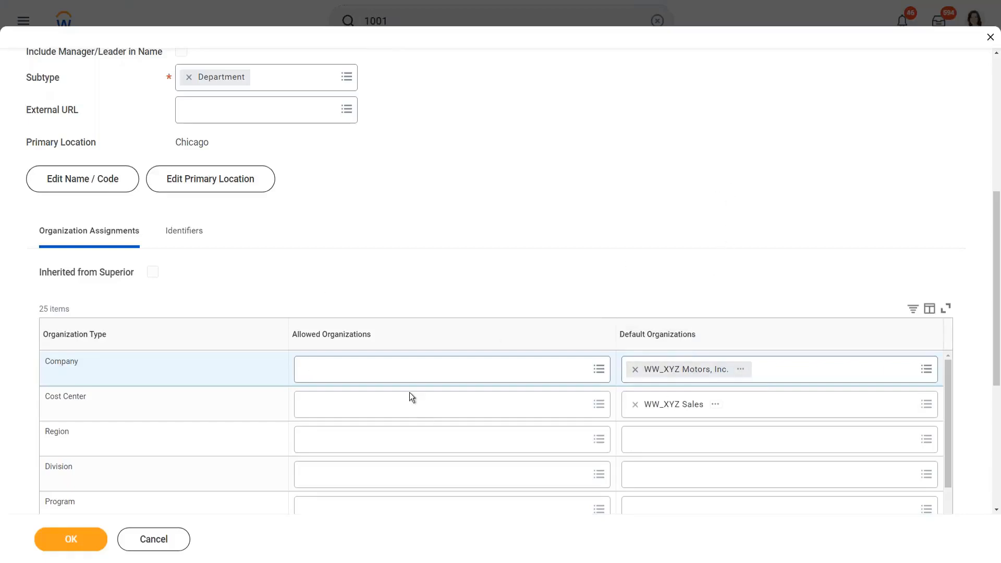
pyautogui.scroll(-3, 470, 363)
pyautogui.scroll(3, 472, 405)
pyautogui.click(301, 374)
pyautogui.click(368, 408)
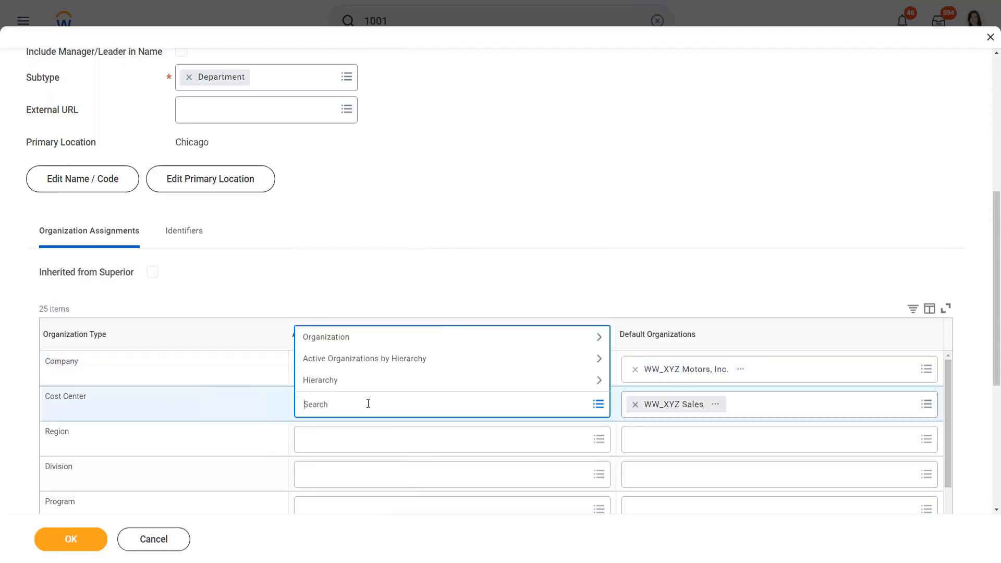
pyautogui.click(465, 192)
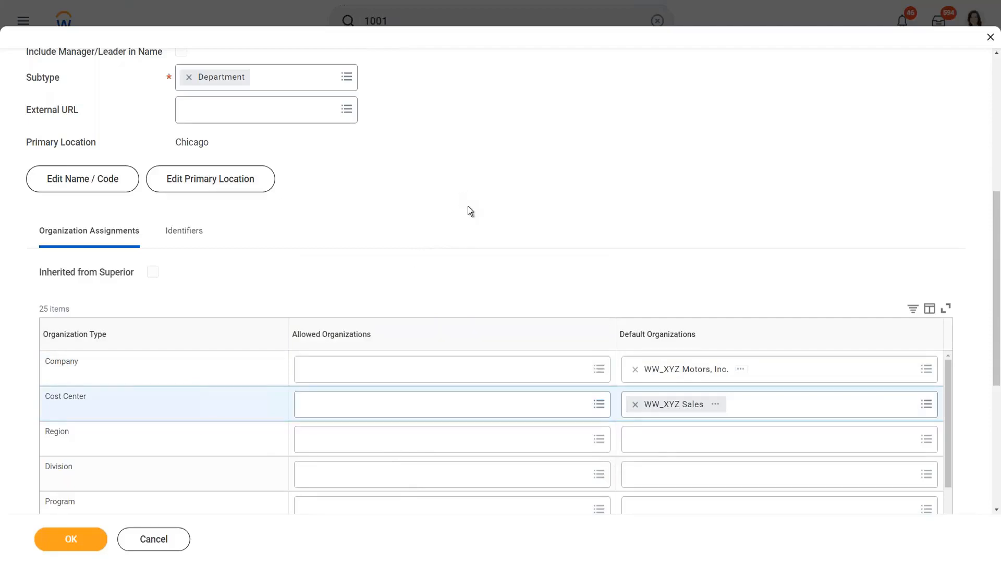
# Save the supervisory organization and review the allowed and default organizations listed for each type in its organization assignments.
pyautogui.click(61, 544)
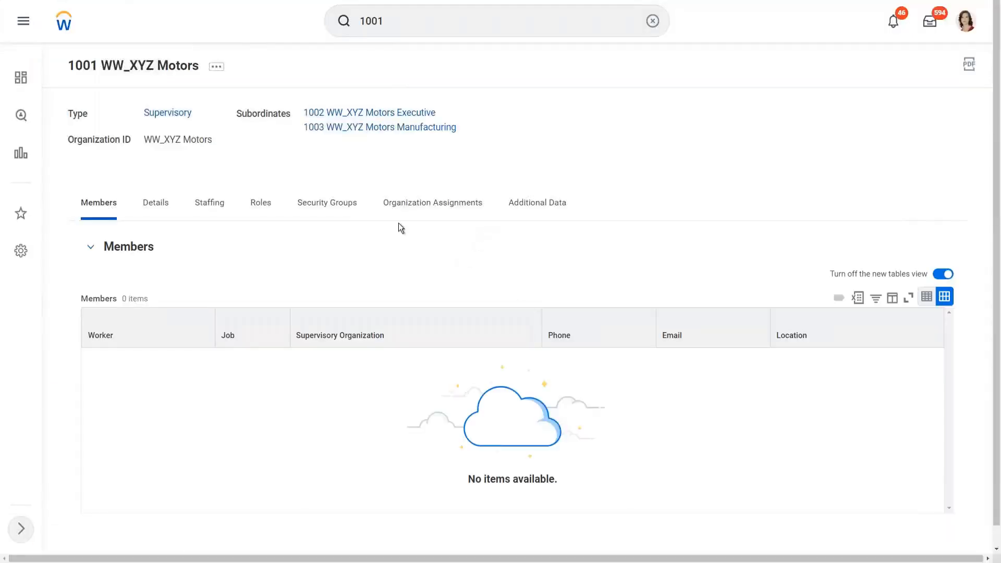
pyautogui.click(440, 199)
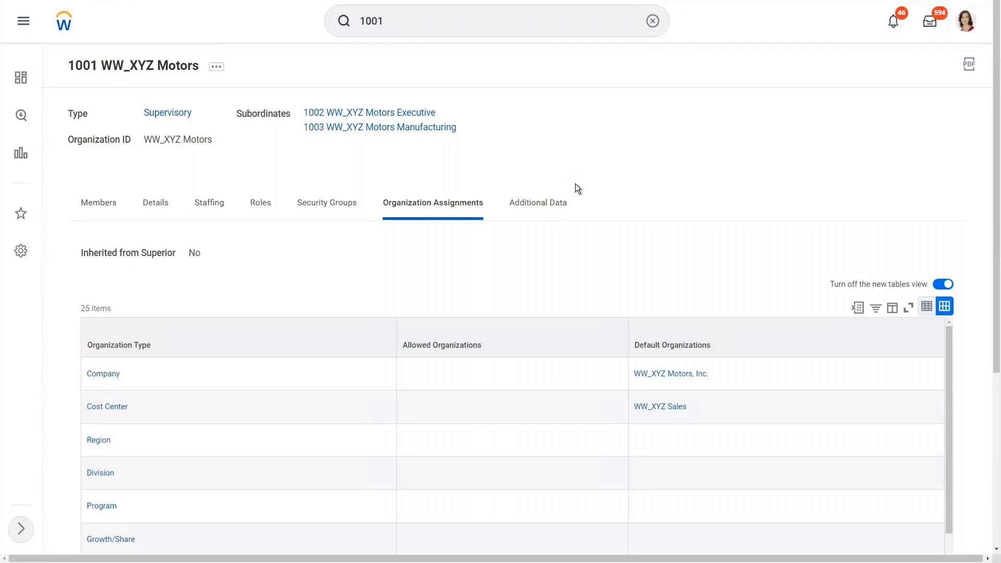
pyautogui.scroll(-3, 599, 224)
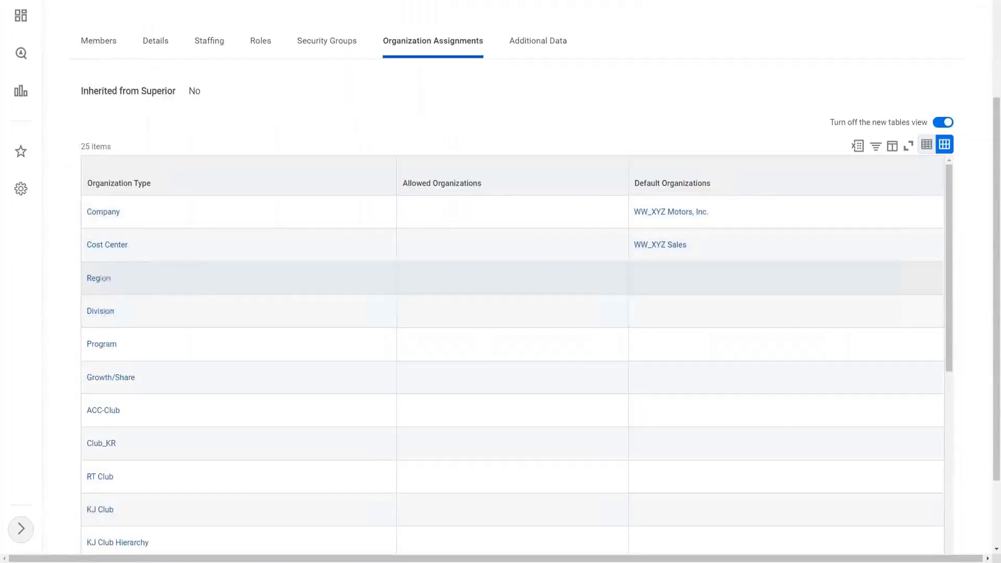
pyautogui.moveTo(103, 317)
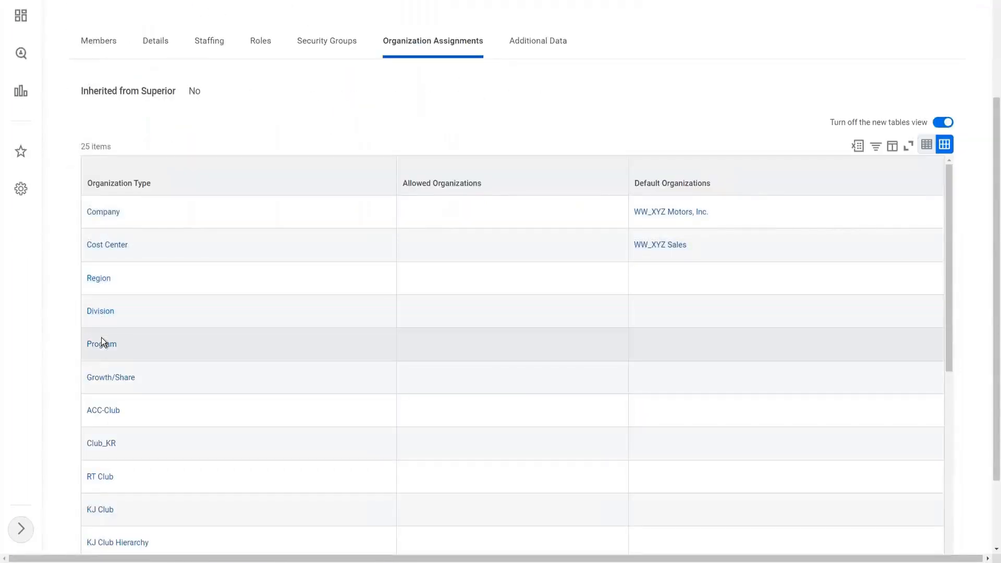
pyautogui.scroll(-2, 179, 327)
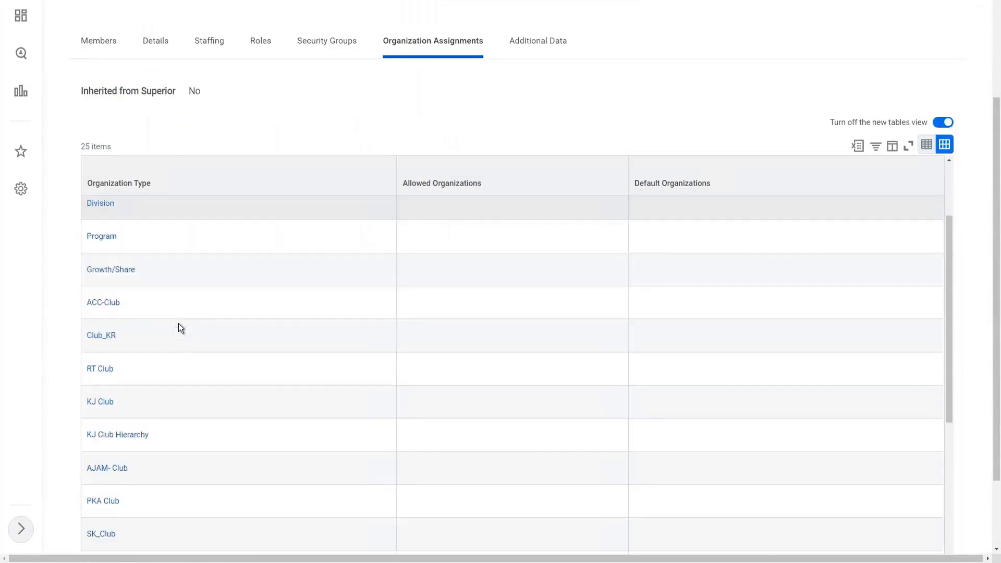
pyautogui.scroll(-6, 179, 327)
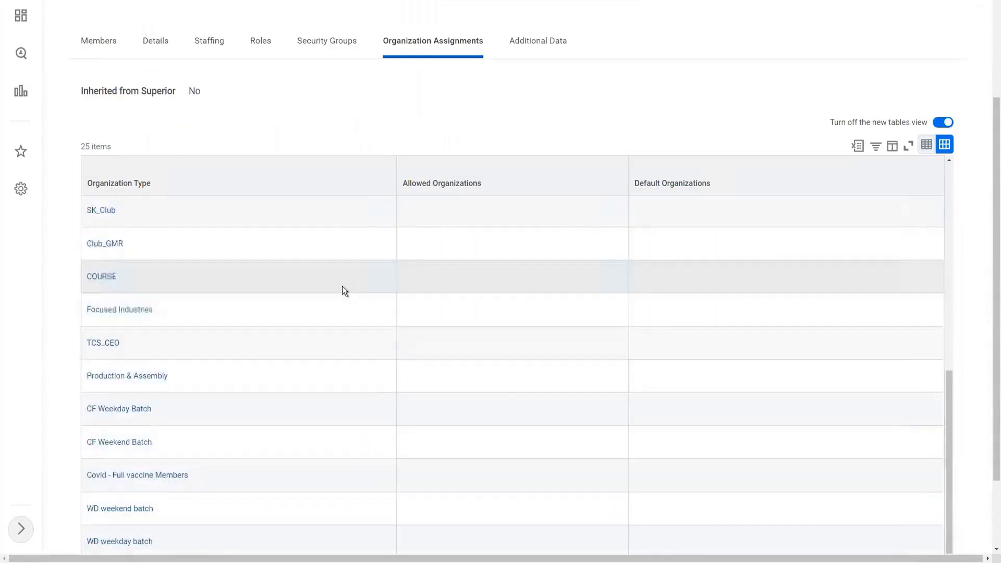
pyautogui.scroll(8, 469, 219)
pyautogui.scroll(3, 605, 120)
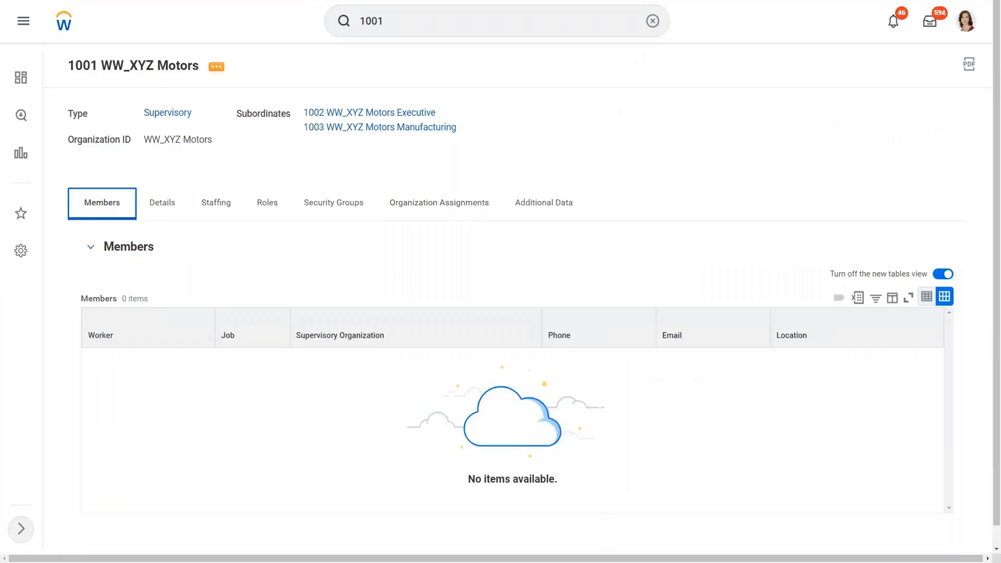
# Reopen the 1001 WW_XYZ Motors supervisory organization for editing and examine its allowed and default organization assignments.
pyautogui.click(216, 66)
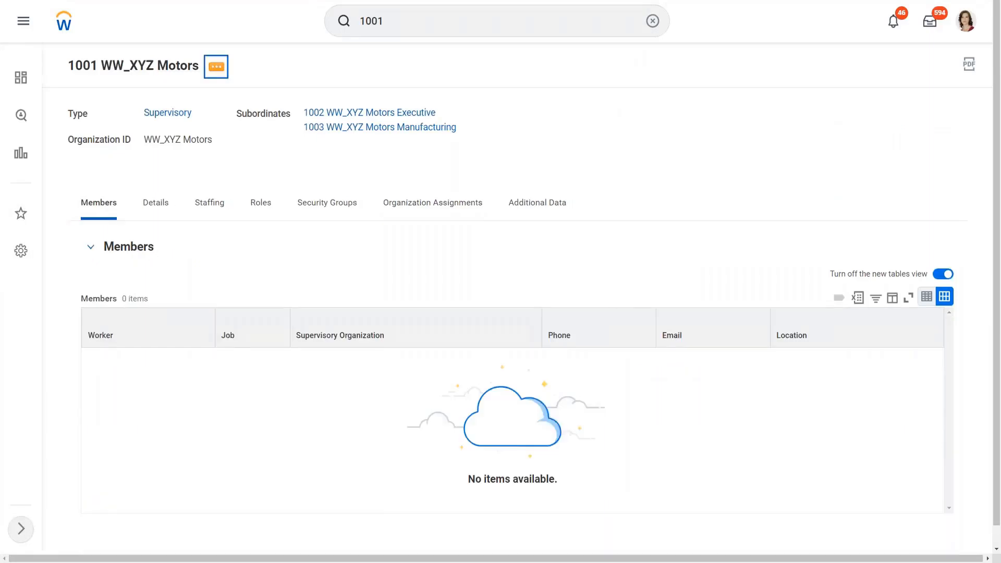
pyautogui.click(222, 70)
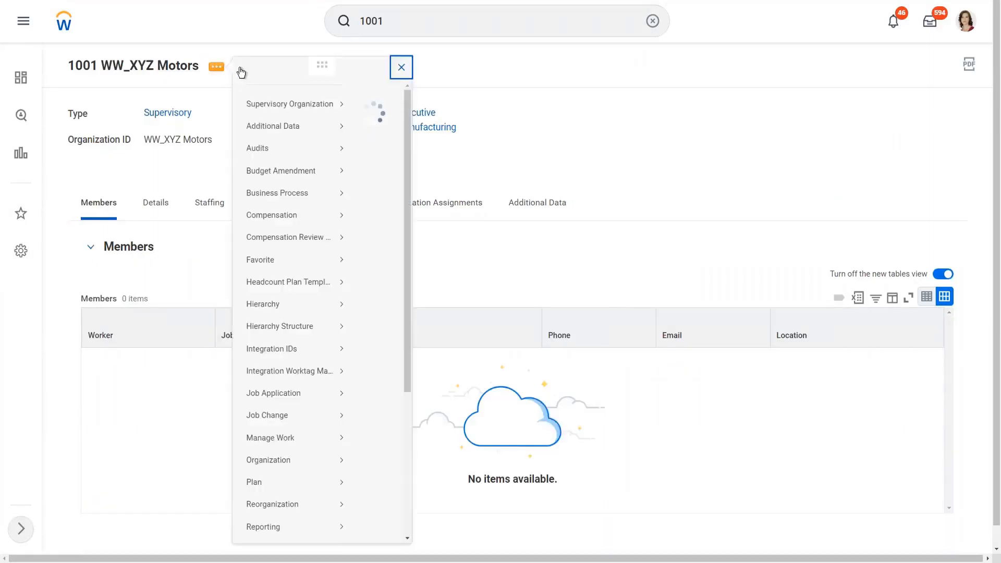
pyautogui.moveTo(291, 126)
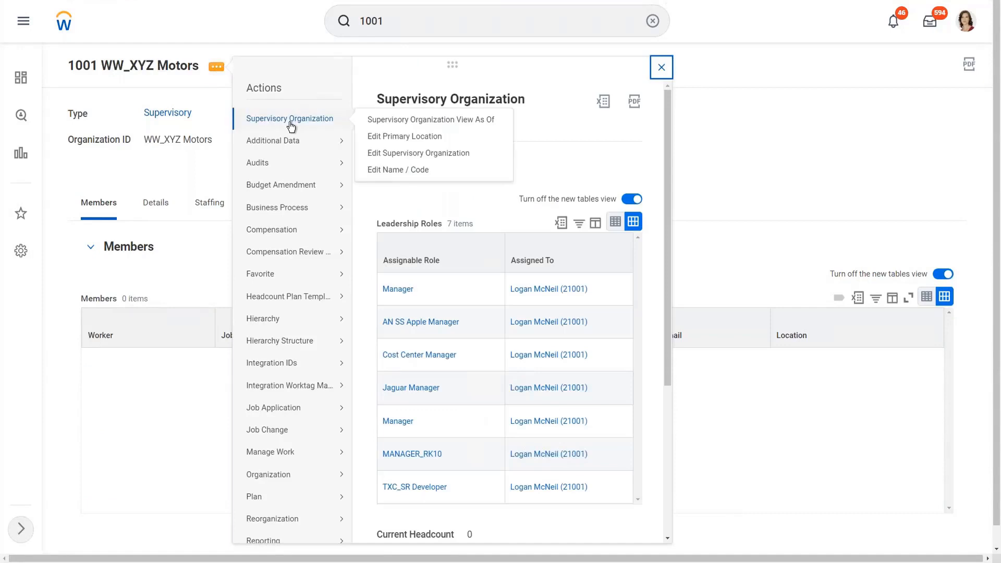
pyautogui.click(448, 154)
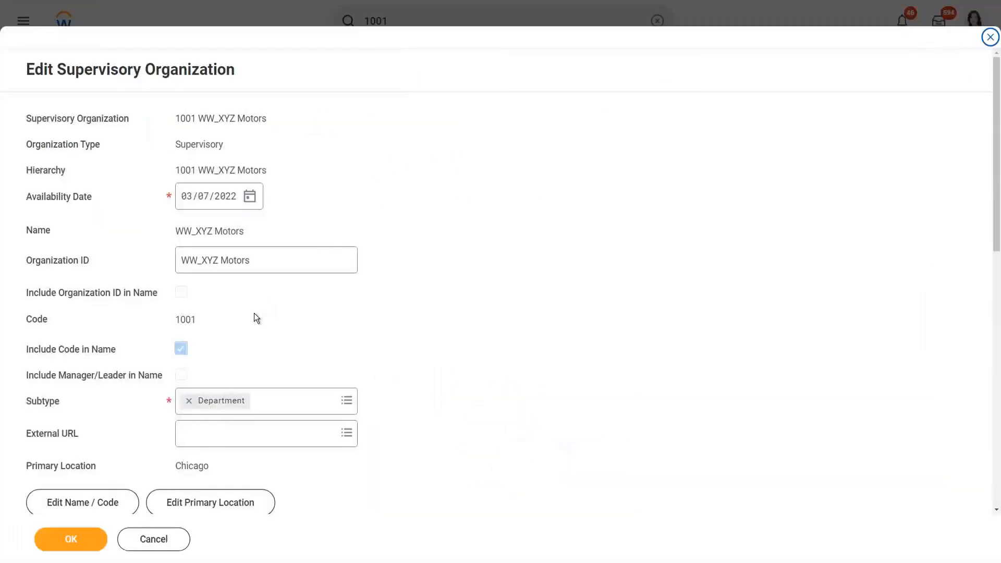
pyautogui.scroll(-3, 256, 316)
pyautogui.scroll(-1, 256, 317)
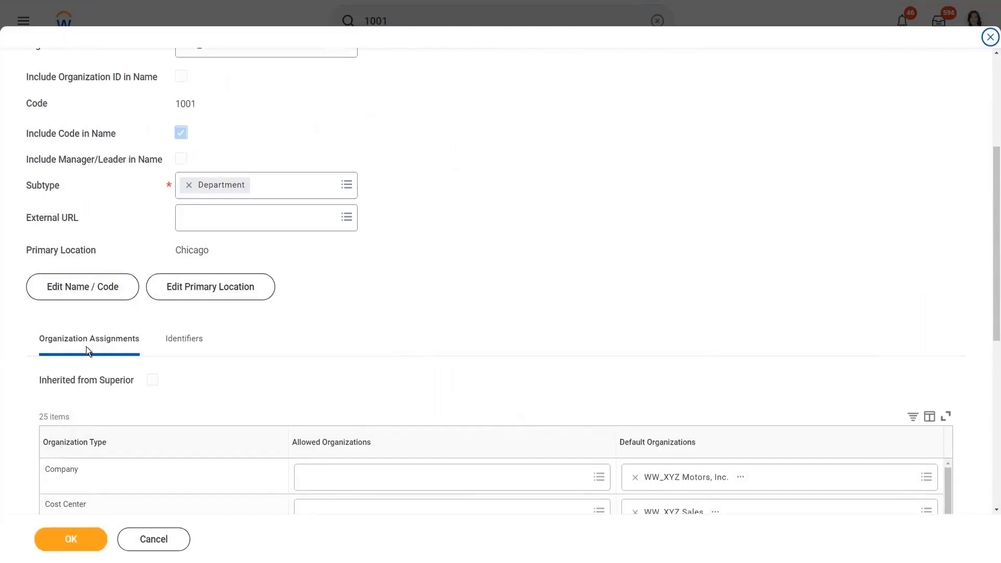
pyautogui.scroll(-2, 185, 343)
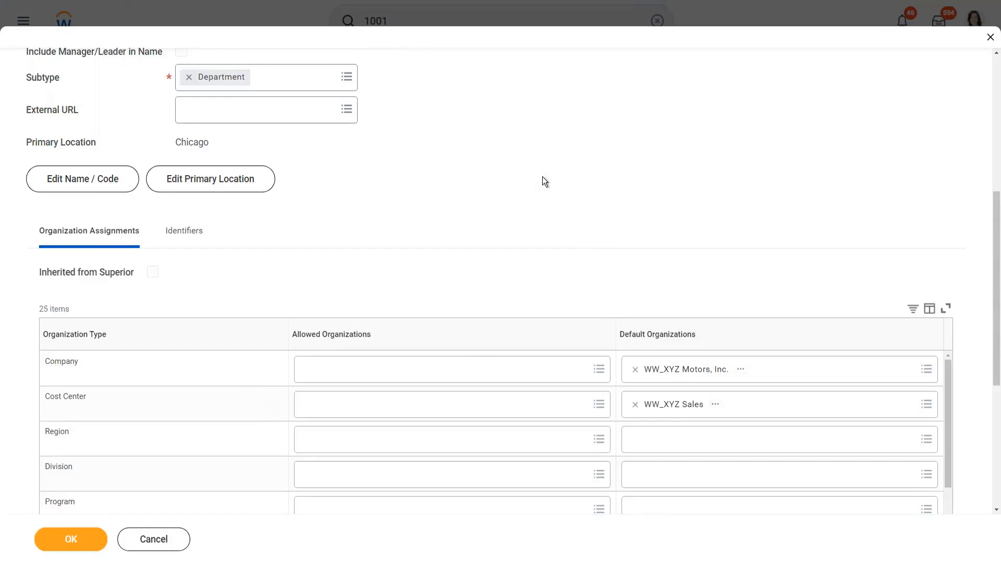
# Submit the supervisory organization edit again and display the organization assignments of 1001 WW_XYZ Motors.
pyautogui.click(73, 546)
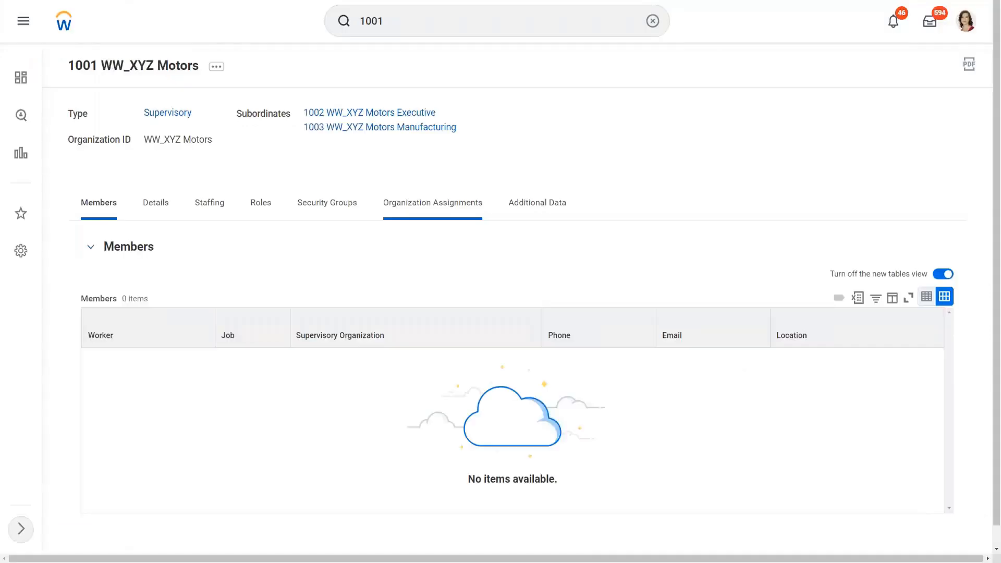
pyautogui.click(459, 204)
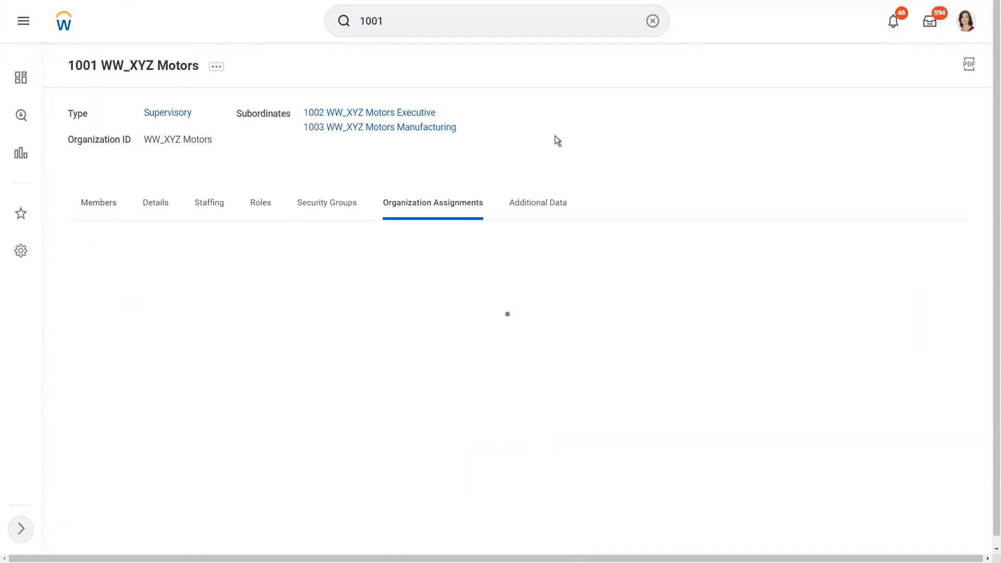